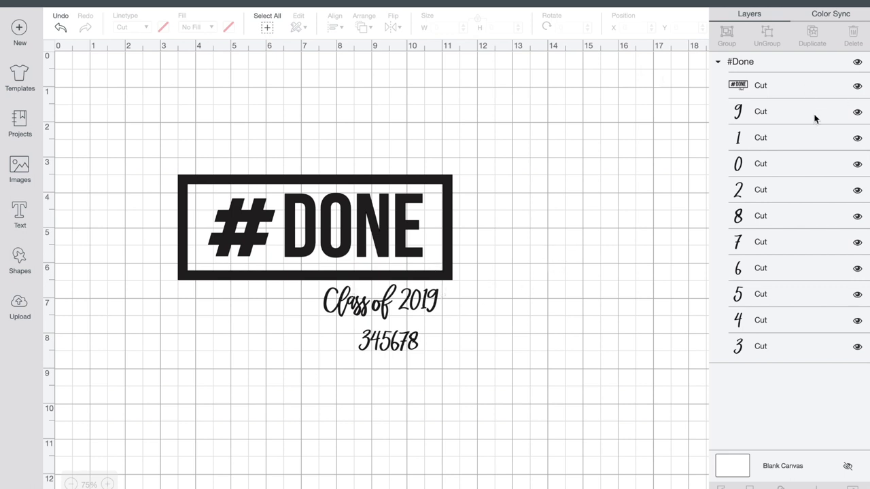
# Hide the digit layers 9, 1, 8, 7, 6, 5 and 4, leaving 0, 2 and 3 shown
pyautogui.click(857, 112)
pyautogui.click(857, 139)
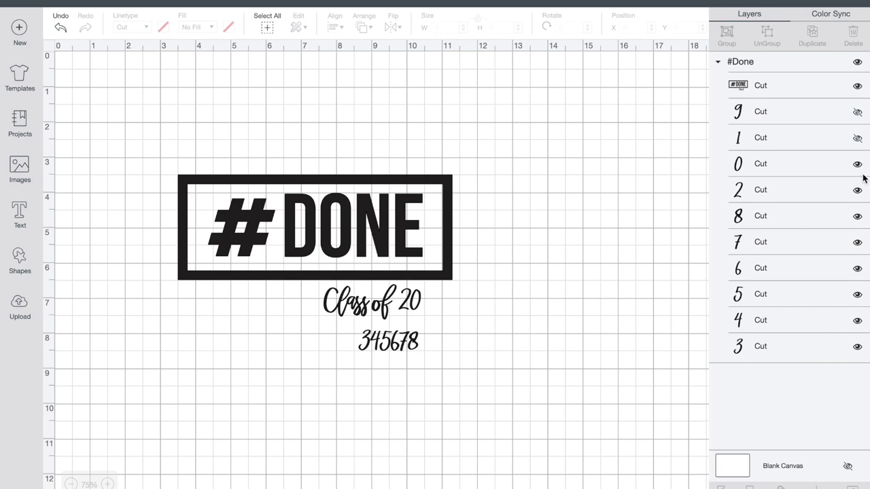
pyautogui.click(857, 217)
pyautogui.click(858, 242)
pyautogui.click(858, 268)
pyautogui.click(858, 296)
pyautogui.click(857, 320)
# Ungroup the #Done design so each digit can be moved separately
pyautogui.click(369, 345)
pyautogui.click(542, 330)
pyautogui.click(428, 250)
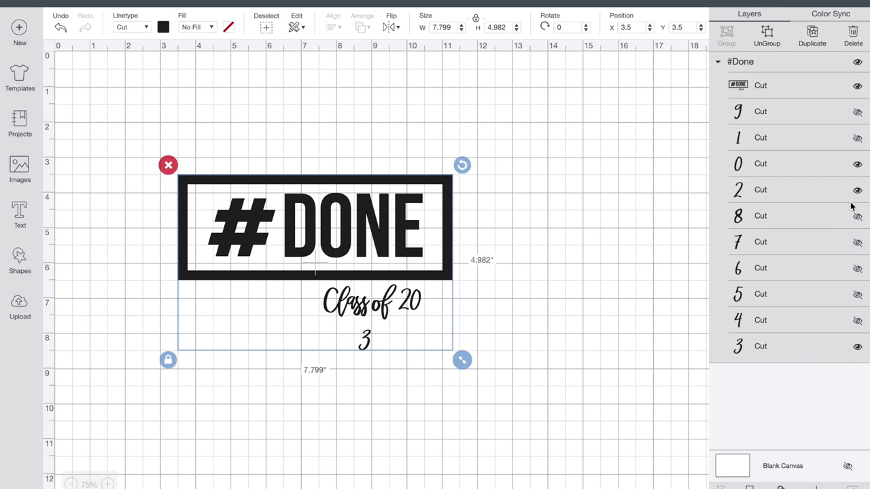
pyautogui.click(764, 43)
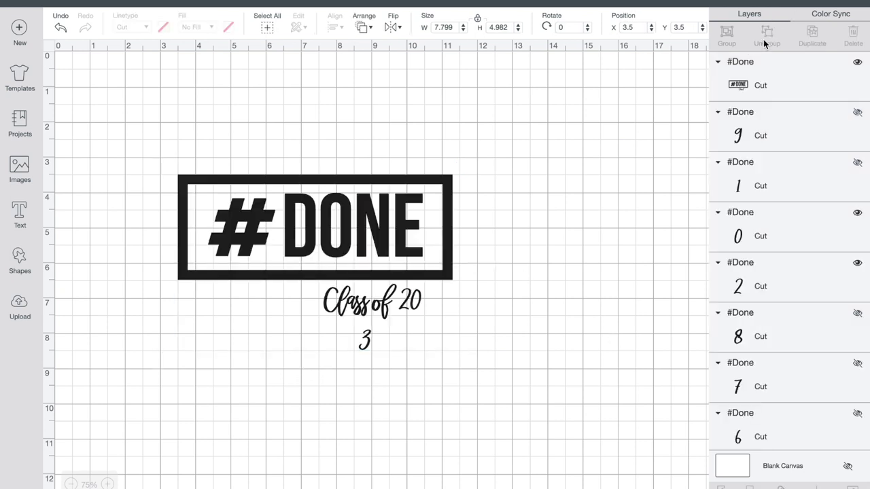
pyautogui.click(497, 250)
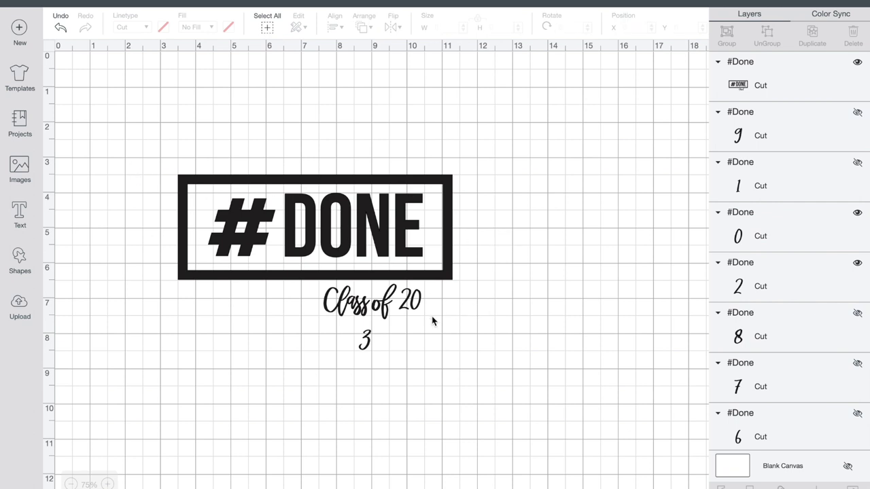
# Move the 3 up beside "Class of 20", leaving a gap for one more digit
pyautogui.click(365, 340)
pyautogui.moveTo(374, 344); pyautogui.dragTo(442, 307)
pyautogui.click(407, 307)
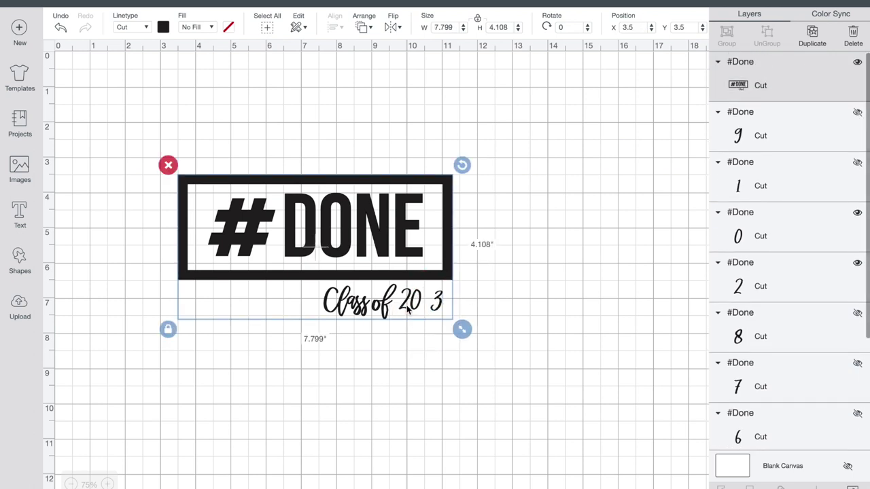
pyautogui.click(519, 301)
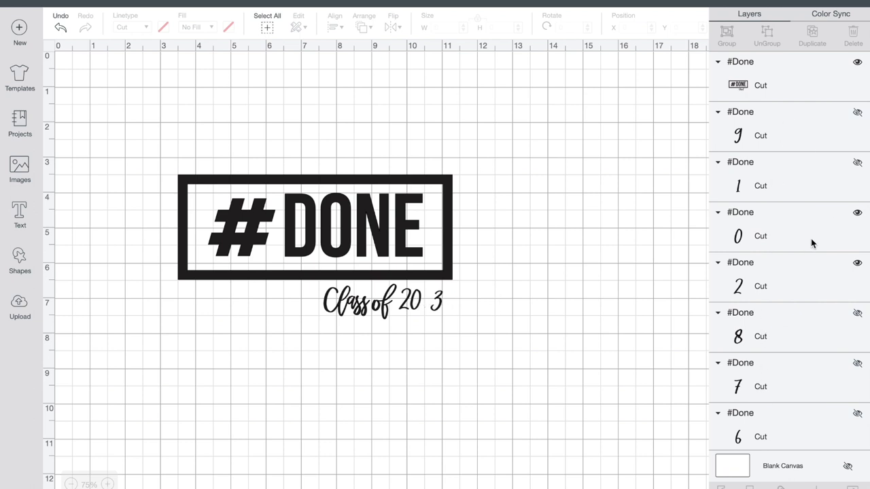
# Duplicate the 2 and place the copy between the 0 and the 3 so the line reads "Class of 2023"
pyautogui.click(761, 269)
pyautogui.click(812, 34)
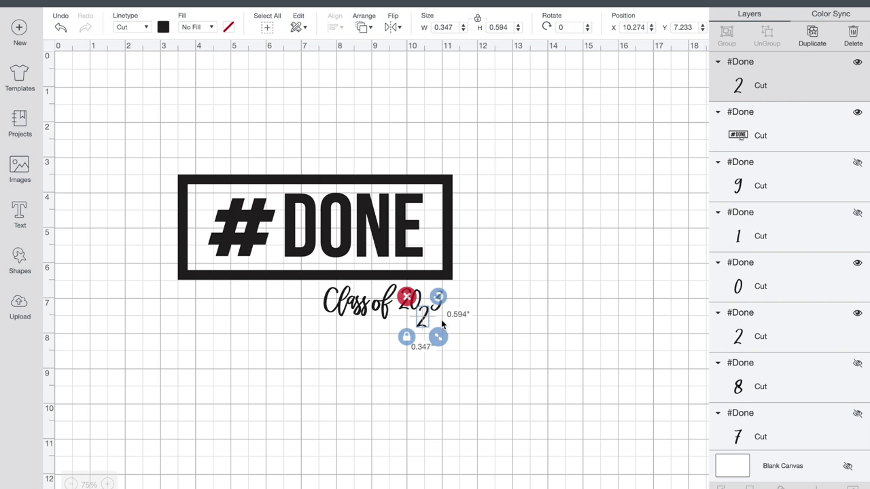
pyautogui.click(510, 336)
pyautogui.click(427, 325)
pyautogui.moveTo(426, 323); pyautogui.dragTo(430, 308)
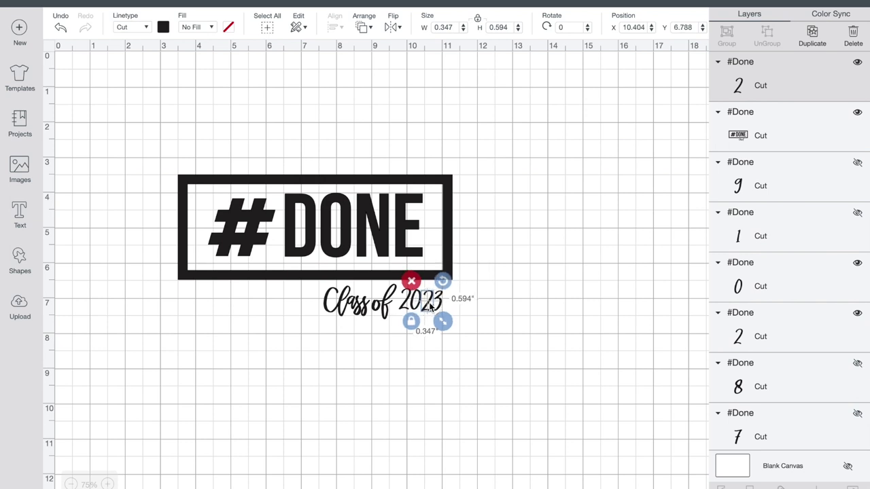
# Shift the main #DONE artwork slightly right and up, to about X 3.556 and Y 3.456
pyautogui.click(107, 485)
pyautogui.click(107, 484)
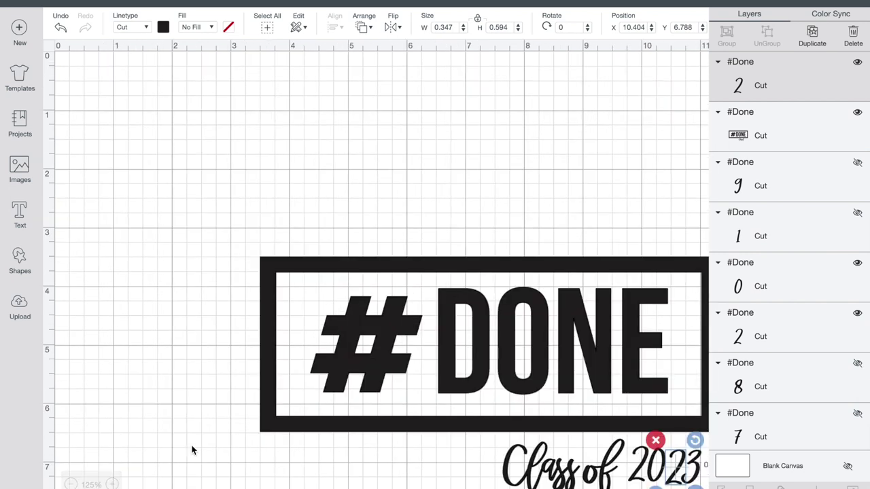
pyautogui.scroll(-5, 191, 450)
pyautogui.hscroll(5, 191, 450)
pyautogui.scroll(3, 192, 450)
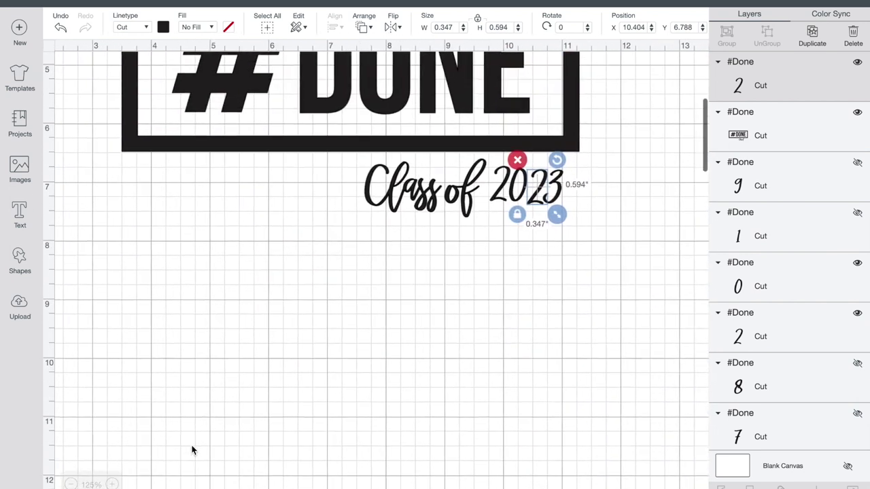
pyautogui.scroll(2, 191, 450)
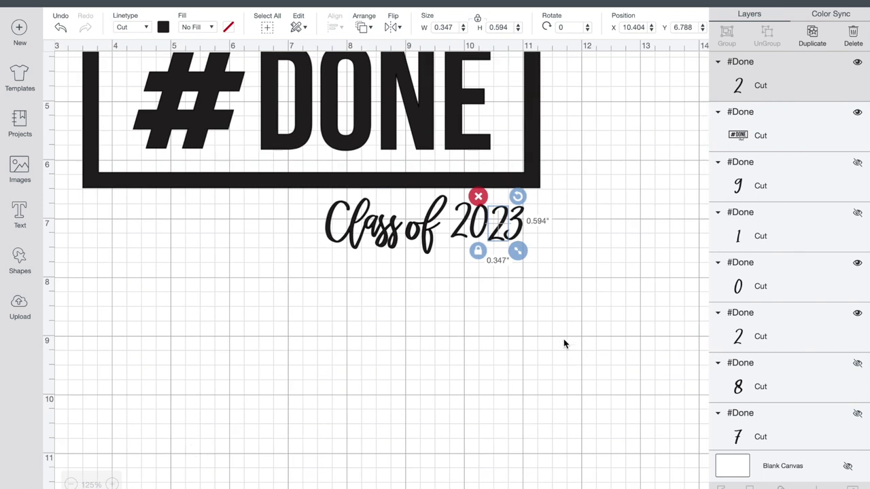
pyautogui.click(511, 278)
pyautogui.click(520, 230)
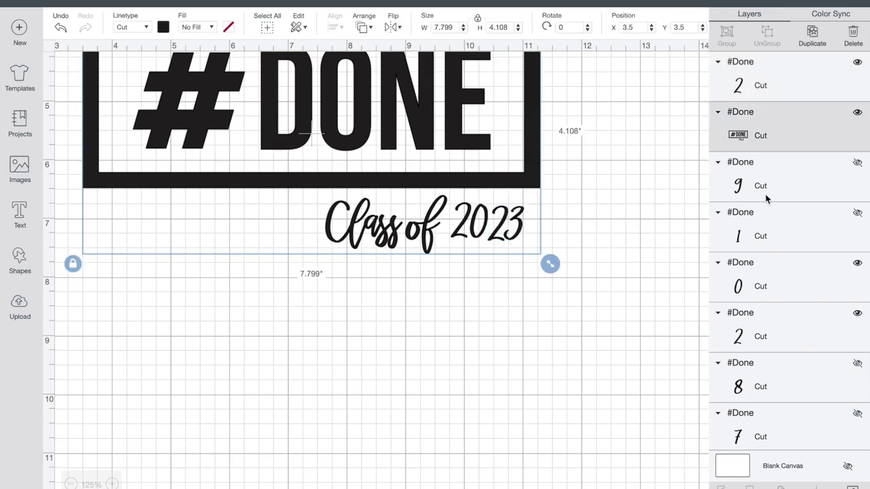
pyautogui.scroll(-5, 765, 194)
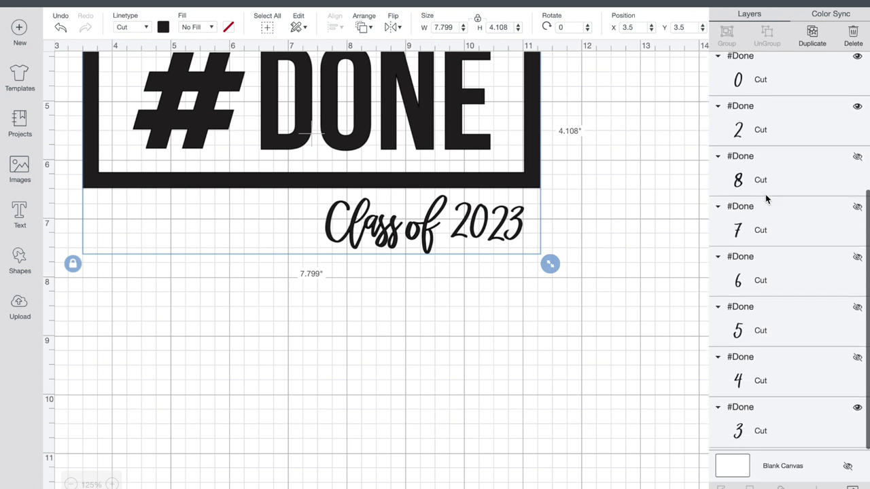
pyautogui.click(744, 435)
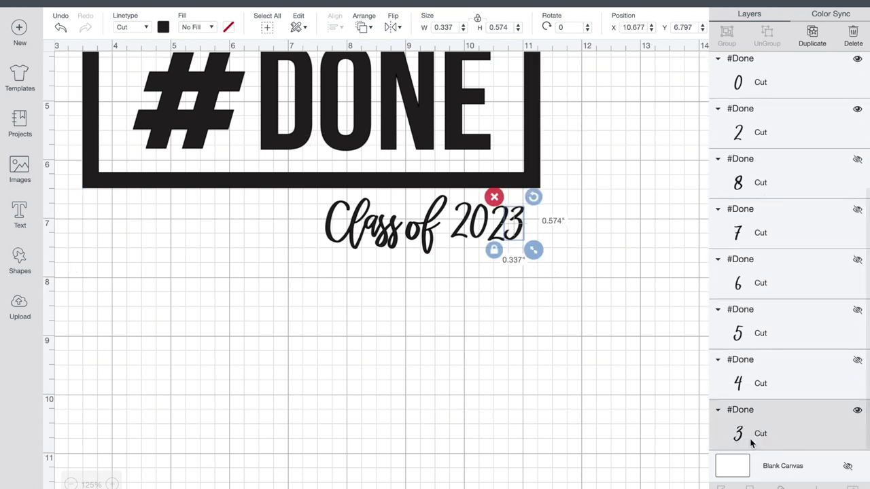
pyautogui.click(517, 221)
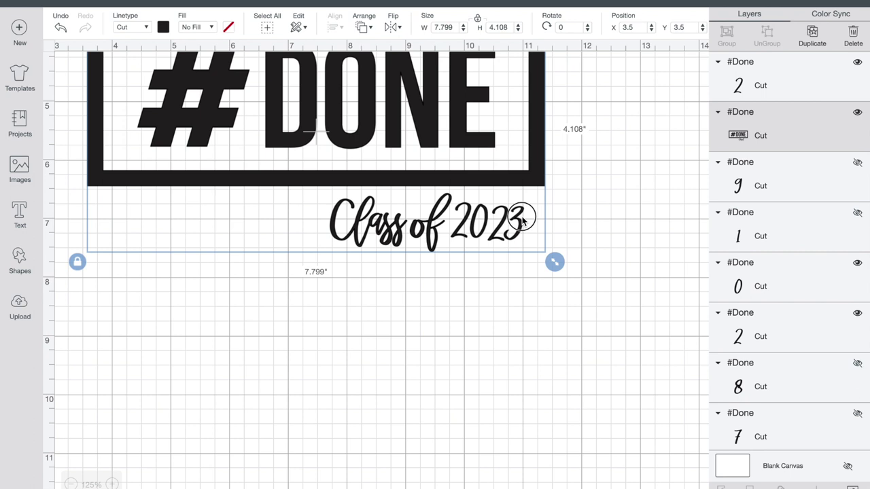
pyautogui.moveTo(522, 221); pyautogui.dragTo(520, 219)
pyautogui.click(600, 219)
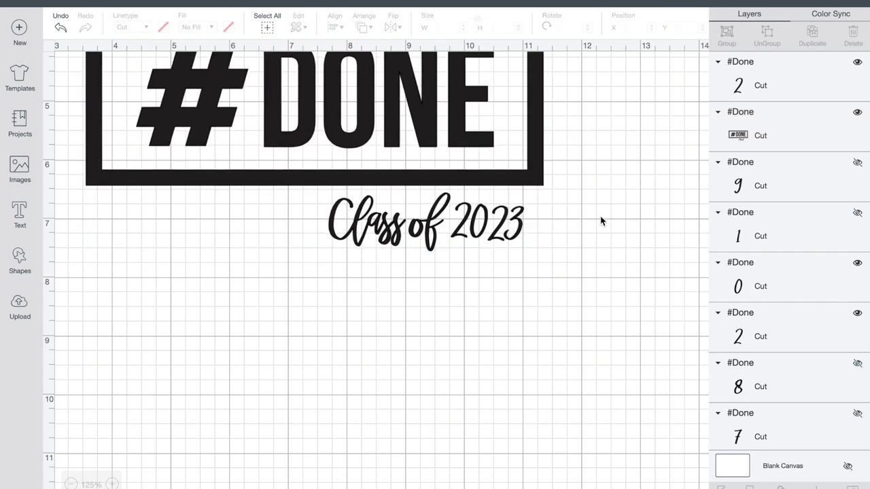
# Move the 3 well to the right, clear of the #DONE artwork's bounds
pyautogui.click(519, 229)
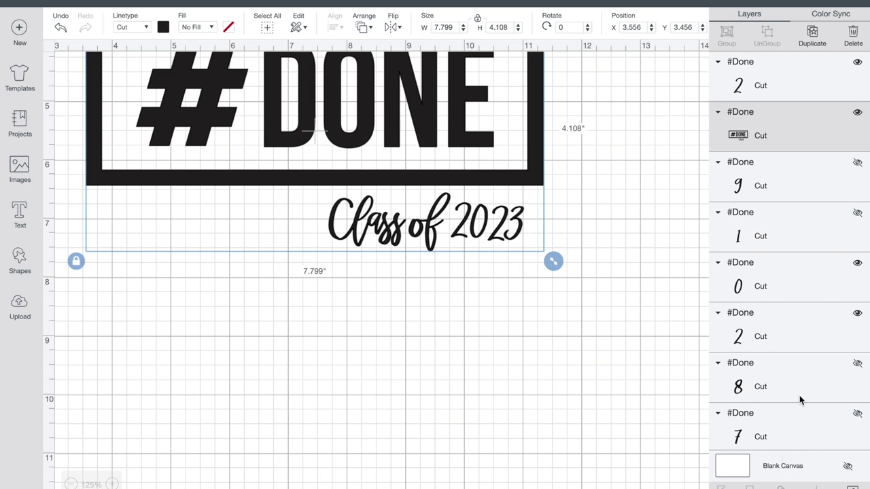
pyautogui.scroll(-3, 800, 401)
pyautogui.click(761, 429)
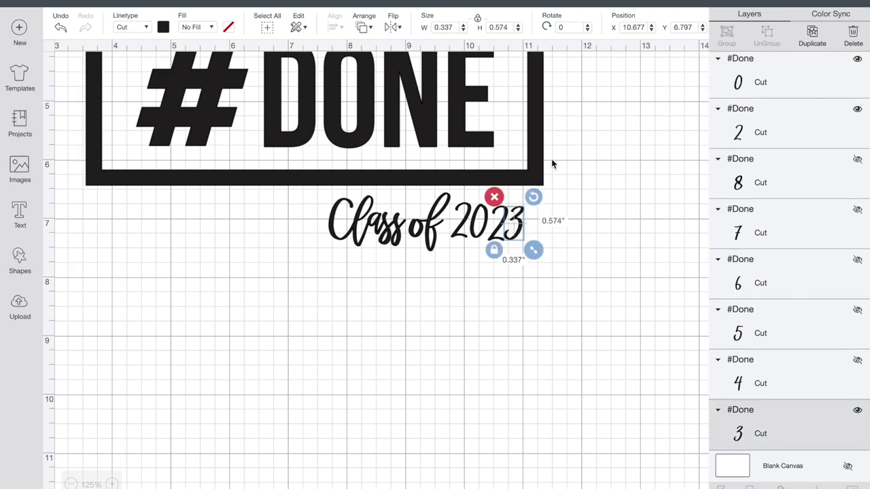
pyautogui.press('Right')
pyautogui.press('Right')
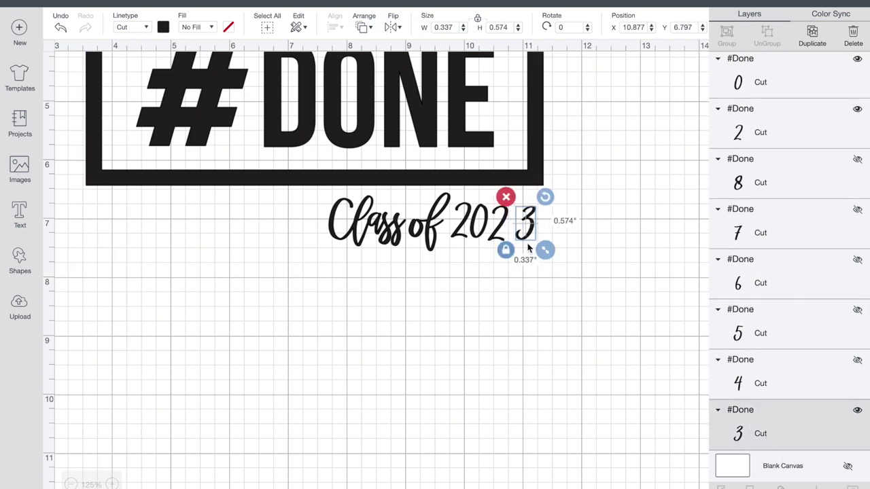
pyautogui.press('Right')
pyautogui.press('Right')
pyautogui.press('Right')
pyautogui.press('Right')
pyautogui.press('Right')
pyautogui.press('Right')
pyautogui.press('Right')
pyautogui.press('Right')
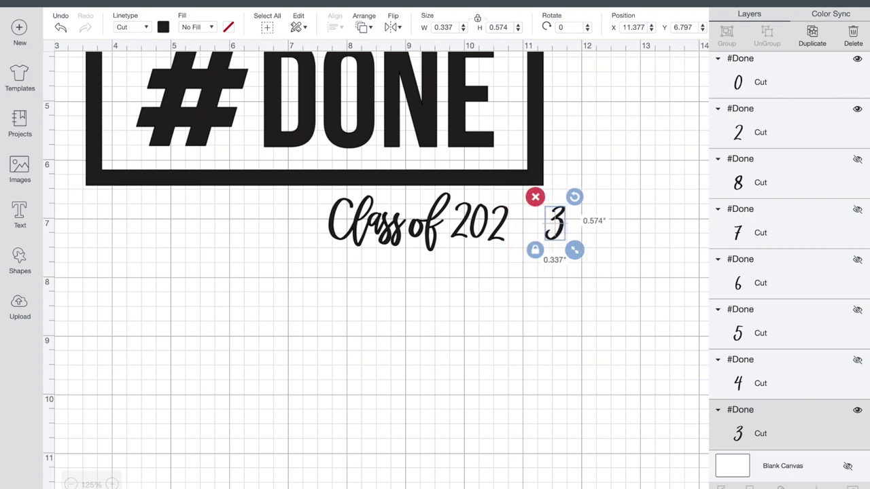
pyautogui.press('Right')
pyautogui.click(561, 297)
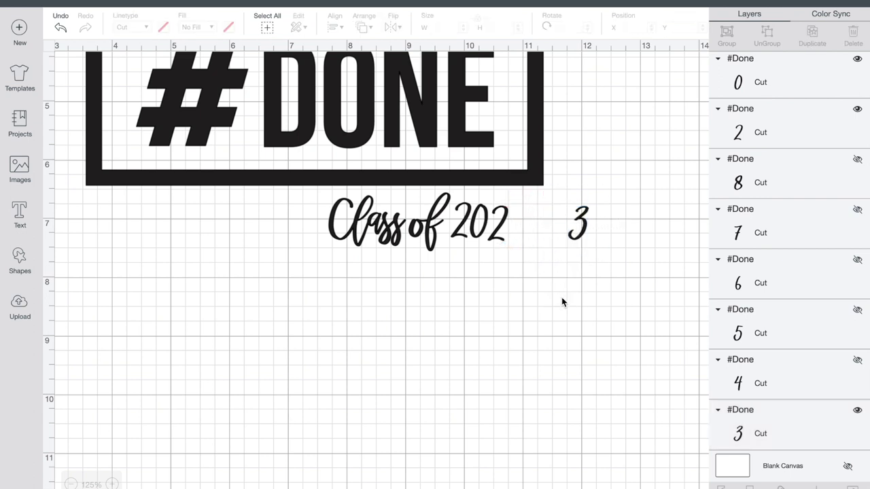
# Raise the second 2 to about Y 6.733 and place the 3 right beside it at about X 10.732, Y 6.753
pyautogui.click(495, 224)
pyautogui.moveTo(501, 230); pyautogui.dragTo(501, 227)
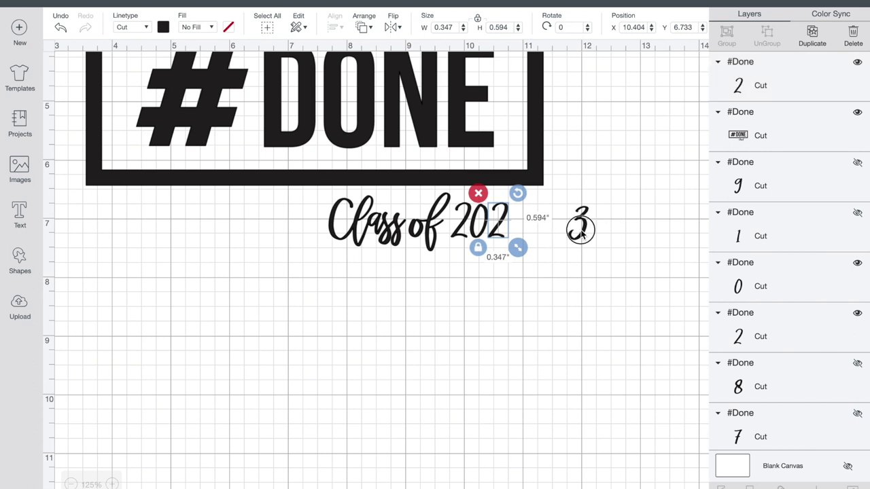
pyautogui.moveTo(581, 233); pyautogui.dragTo(522, 229)
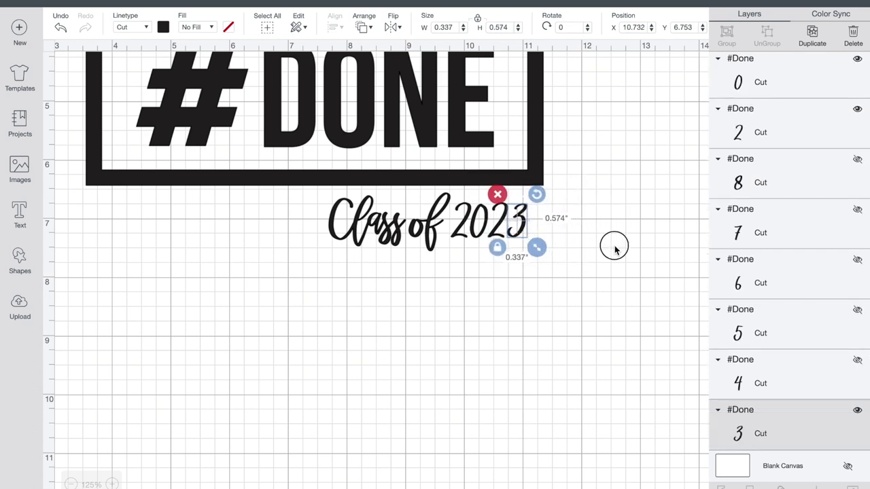
pyautogui.click(614, 246)
# Group all visible pieces of the "#DONE Class of 2023" design
pyautogui.scroll(3, 550, 297)
pyautogui.hscroll(-2, 549, 297)
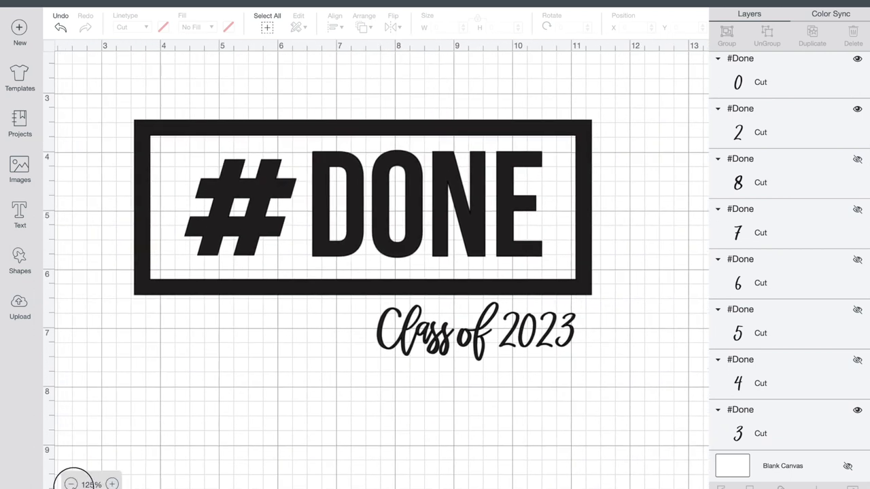
pyautogui.click(71, 484)
pyautogui.scroll(1, 319, 433)
pyautogui.hscroll(-3, 319, 433)
pyautogui.scroll(1, 320, 433)
pyautogui.hscroll(1, 320, 433)
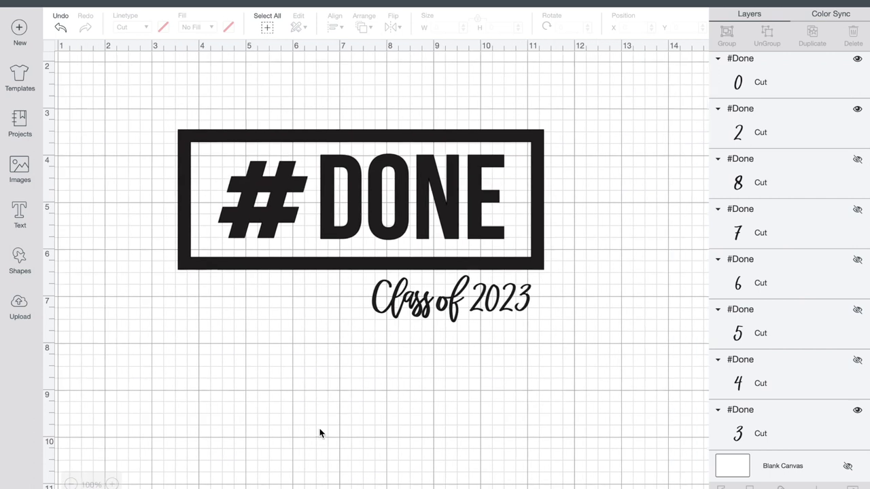
pyautogui.click(268, 31)
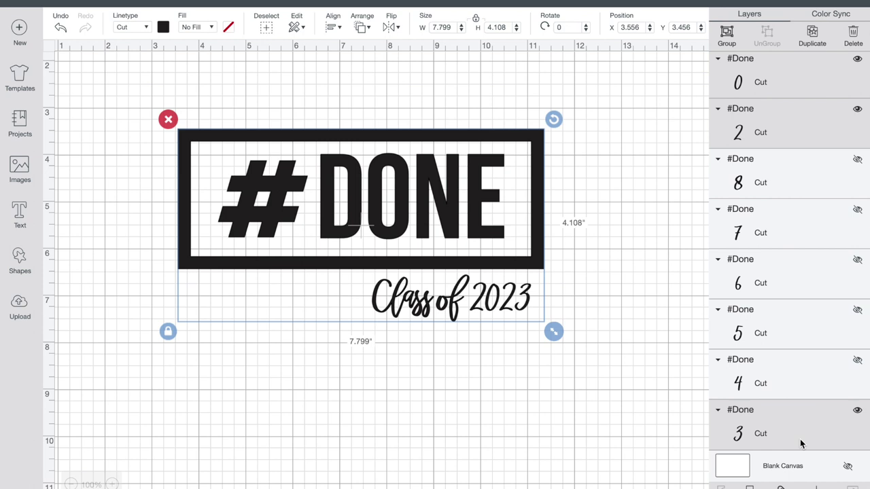
pyautogui.click(726, 34)
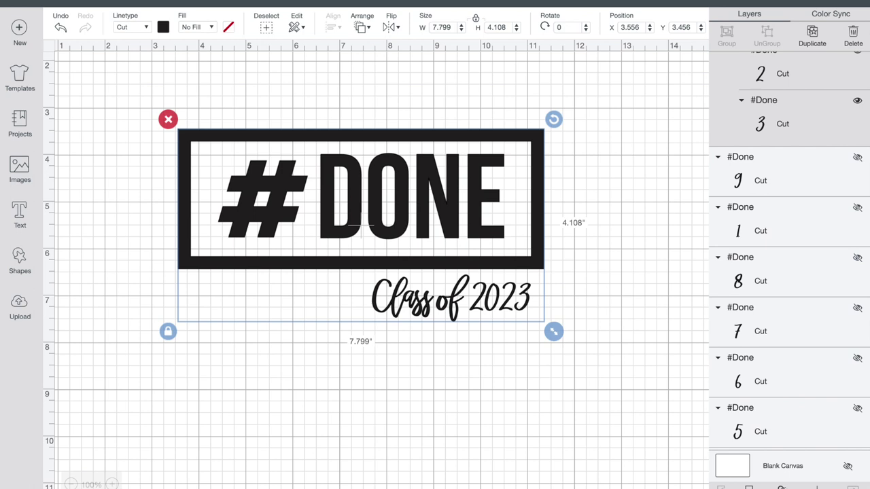
pyautogui.click(603, 409)
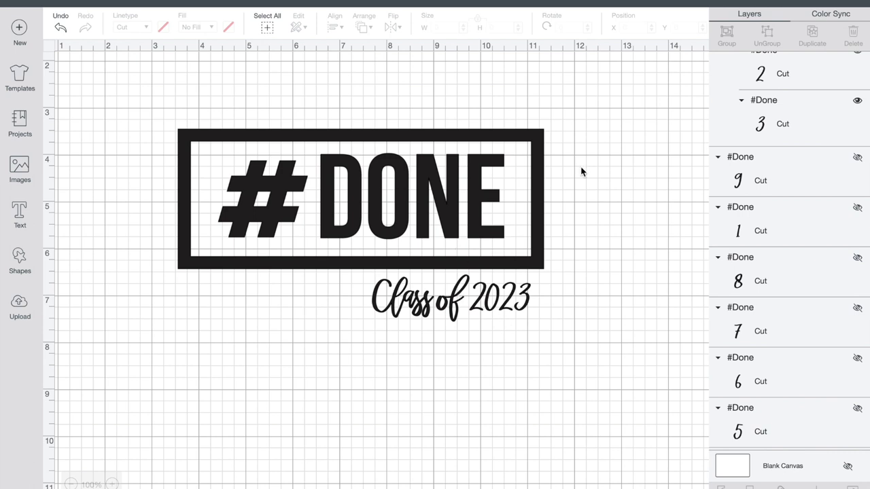
# Move the grouped design toward the canvas's upper left and enlarge it to about 11.3 inches wide
pyautogui.click(267, 27)
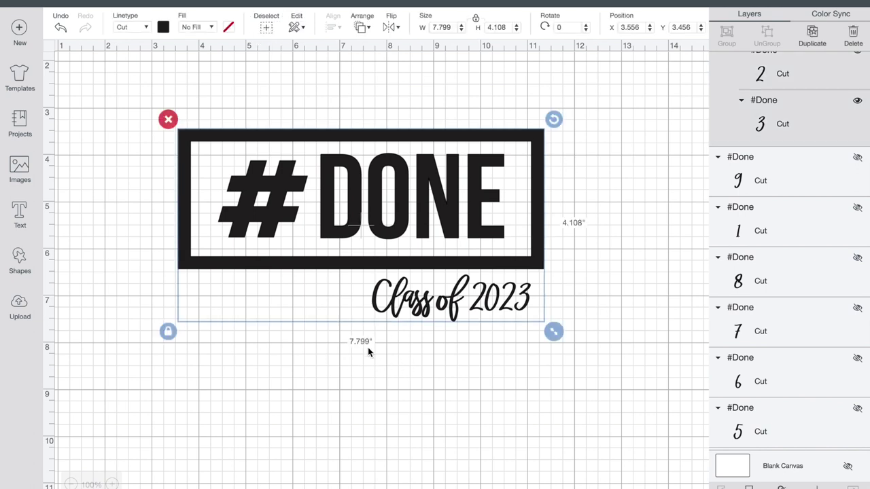
pyautogui.moveTo(452, 198); pyautogui.dragTo(344, 143)
pyautogui.moveTo(449, 278); pyautogui.dragTo(608, 398)
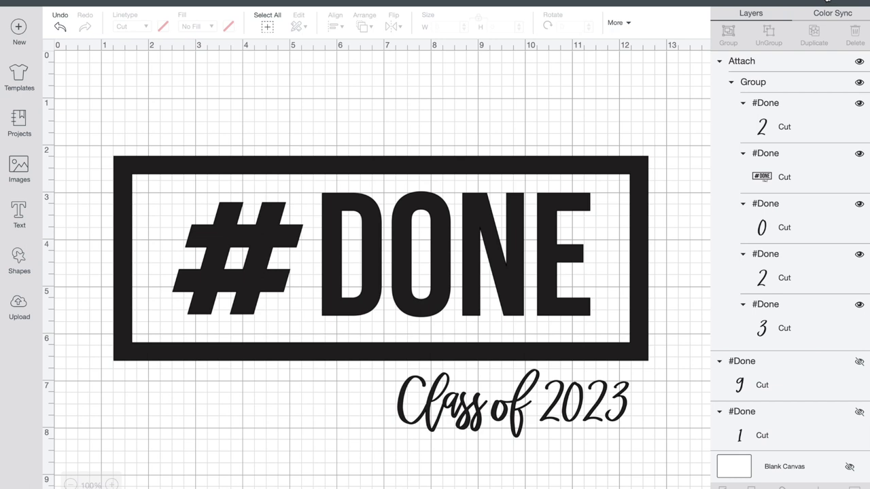
# Prepare the design for cutting with Mirror turned on and continue to the machine connection
pyautogui.click(828, 2)
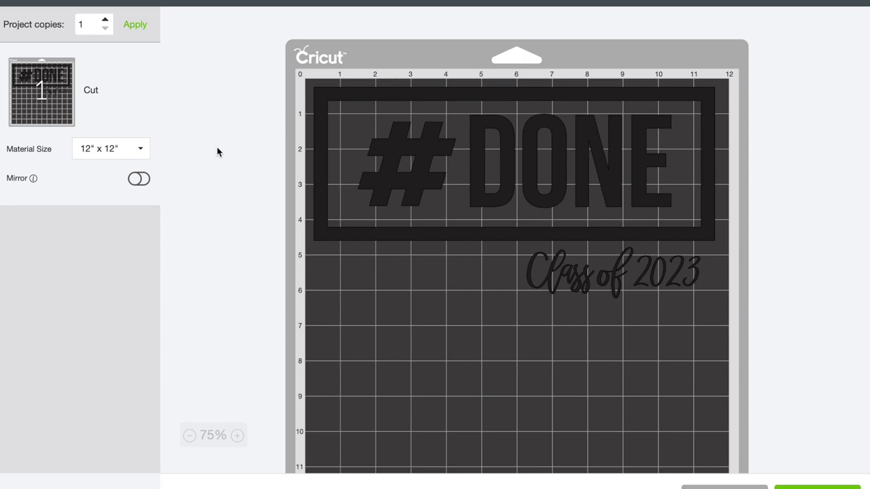
pyautogui.click(138, 179)
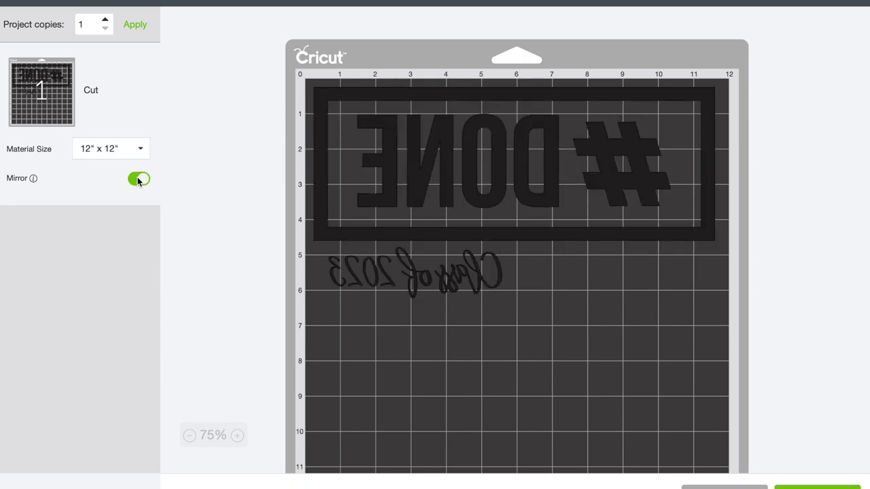
pyautogui.scroll(-3, 754, 281)
pyautogui.scroll(3, 754, 280)
pyautogui.click(817, 486)
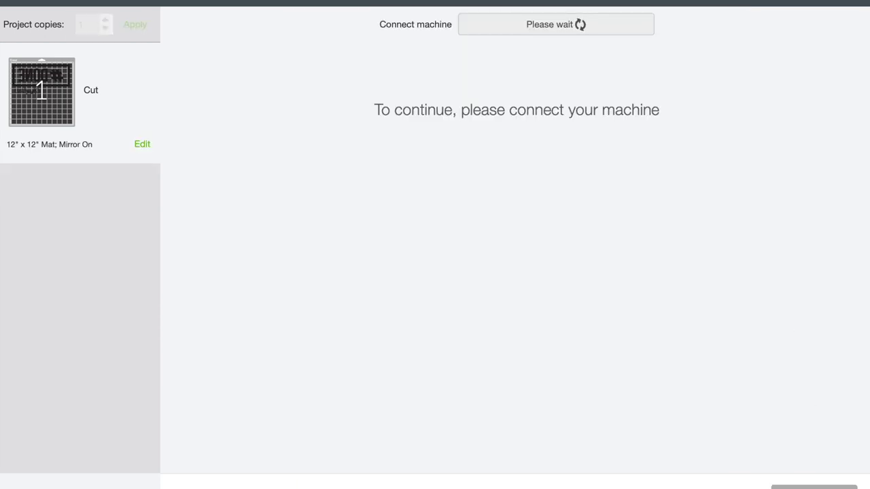